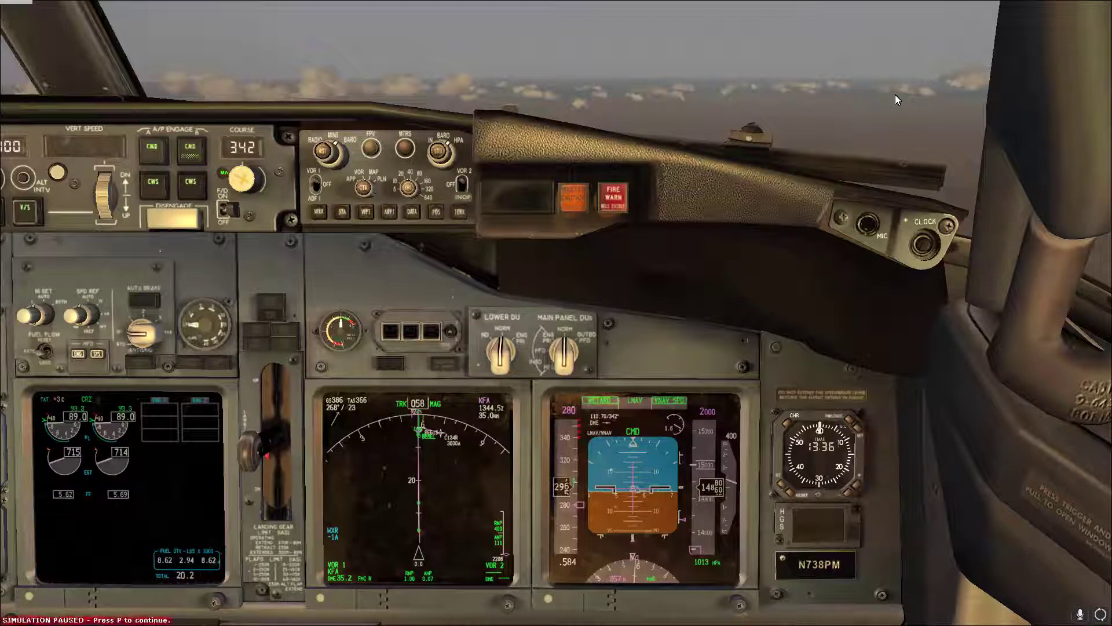
Step: Zoom the cockpit camera onto the captain's ND and PFD to check LNAV, VNAV SPD and CMD
key("KP_2")
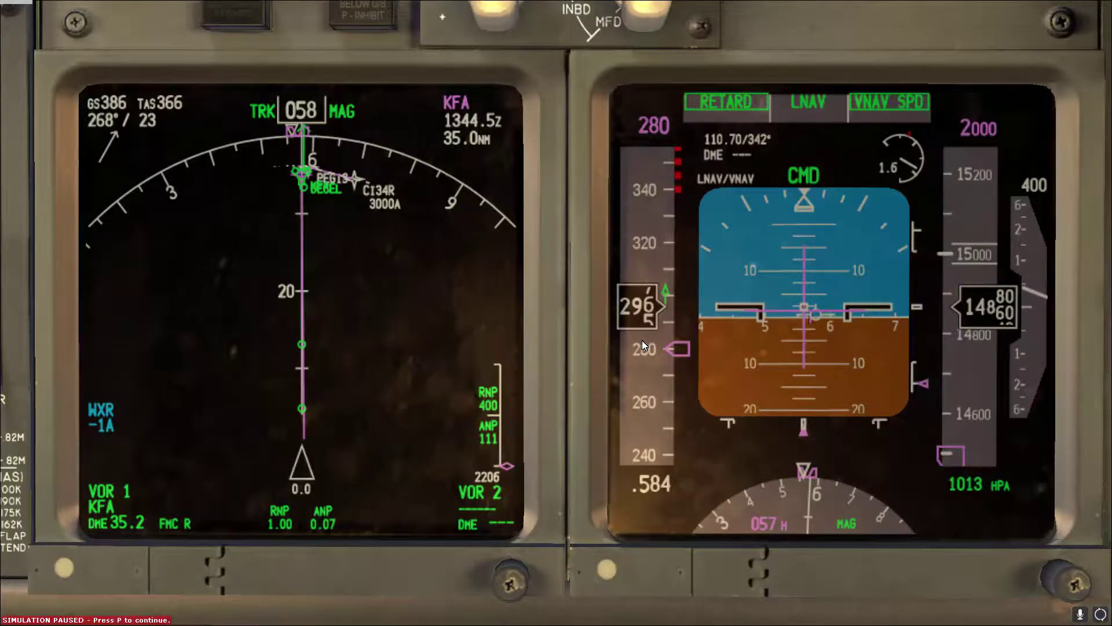
Step: On the MCP, engage LVL CHG instead of VNAV and lower the selected speed from 280 to 263 knots
key("a")
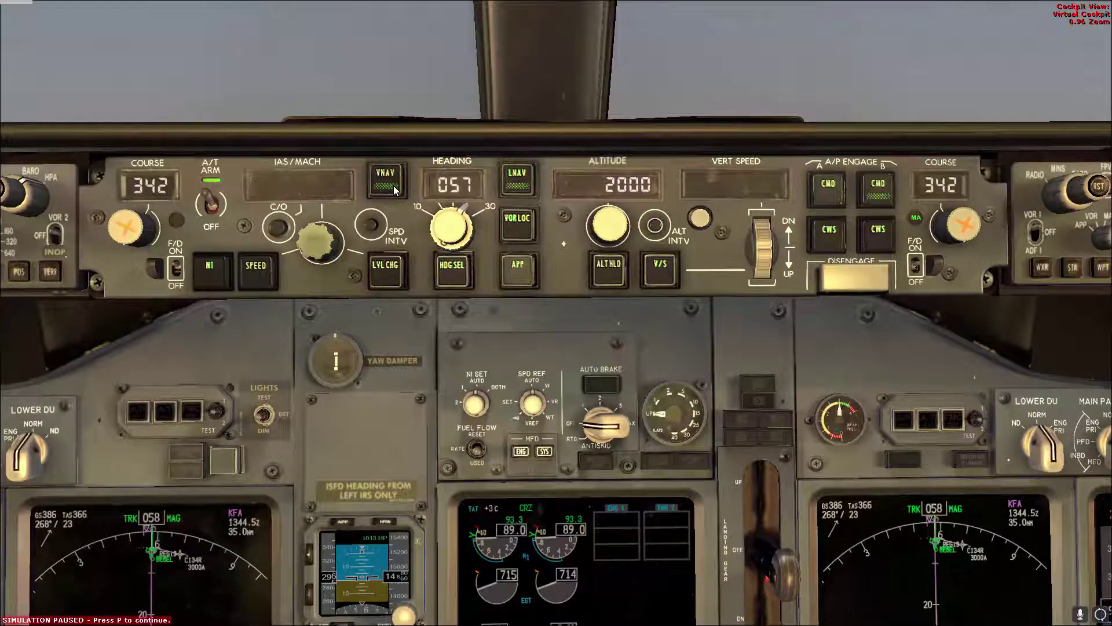
left_click(392, 284)
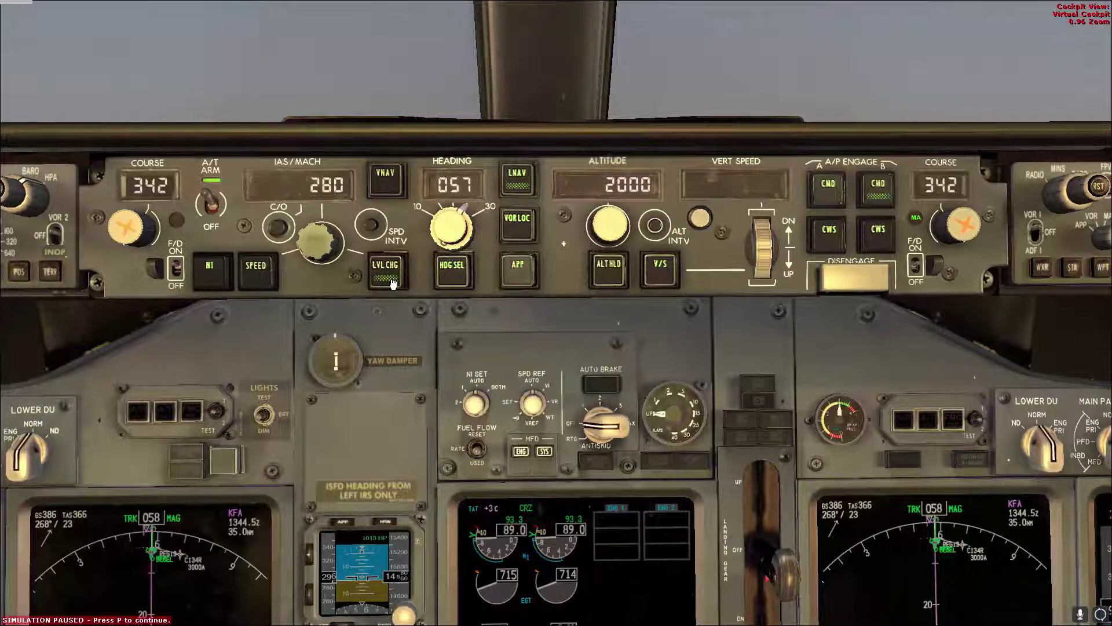
scroll(323, 242, "down", 12)
scroll(323, 242, "down", 5)
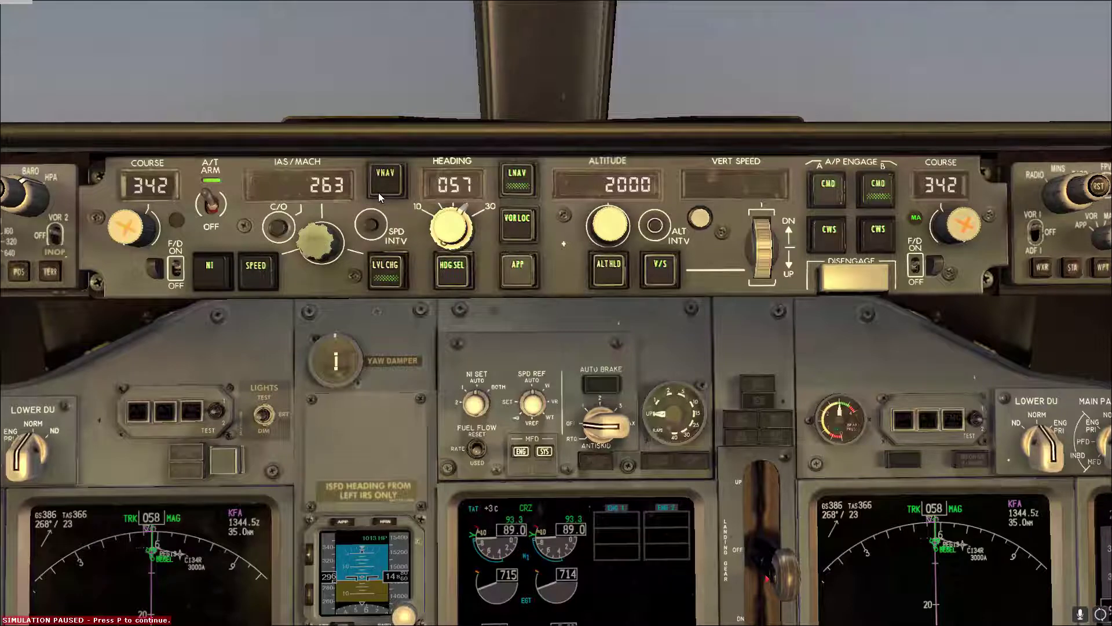
Step: Engage V/S mode and roll the thumbwheel up and down to test vertical rates
left_click(659, 266)
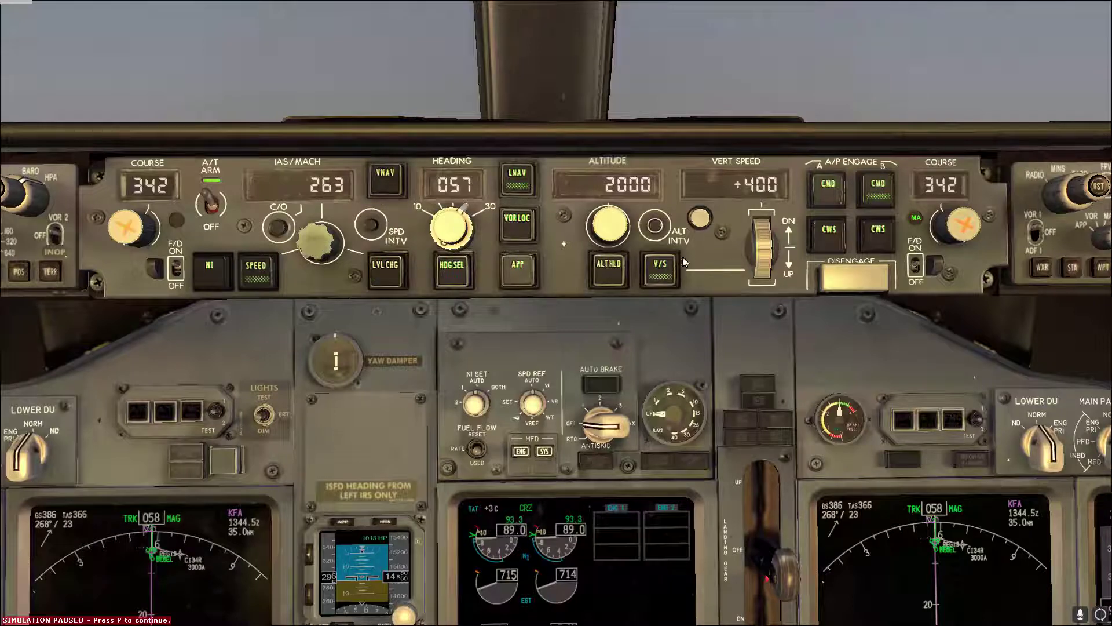
scroll(769, 250, "up", 1)
scroll(769, 250, "up", 3)
scroll(770, 251, "down", 6)
scroll(769, 251, "down", 2)
scroll(770, 251, "up", 1)
scroll(770, 252, "up", 1)
Step: Reduce the selected speed to 250 knots and re-engage LVL CHG, clearing V/S
key("BackSpace")
scroll(768, 250, "down", 1)
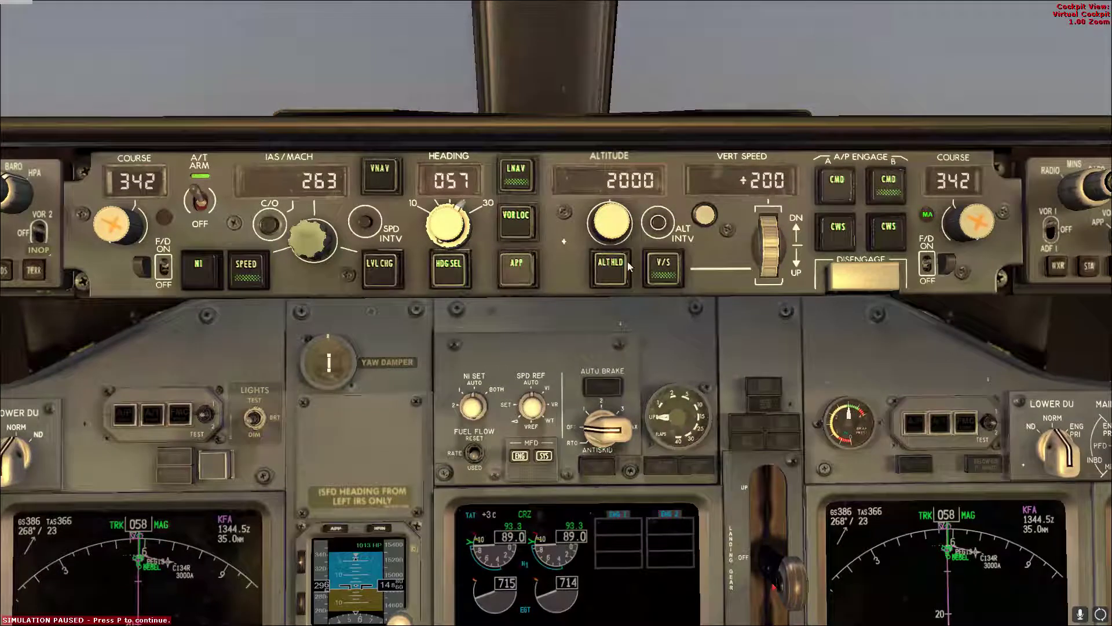
scroll(313, 244, "down", 13)
left_click(387, 278)
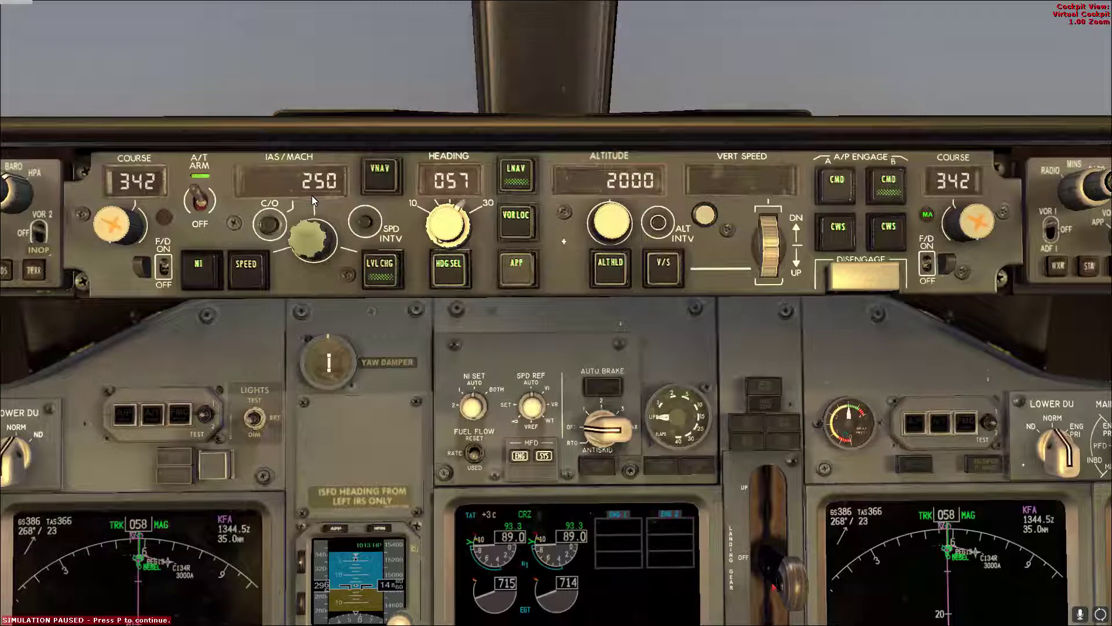
Step: Check the ND/PFD close-up, then re-engage VNAV in place of level change
key("a")
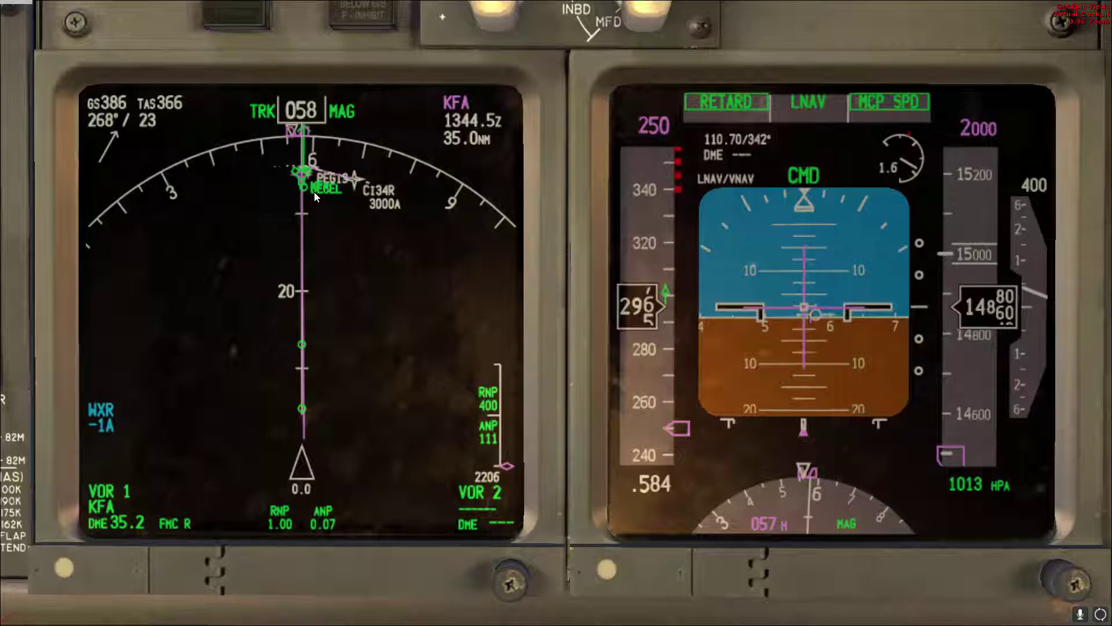
key("a")
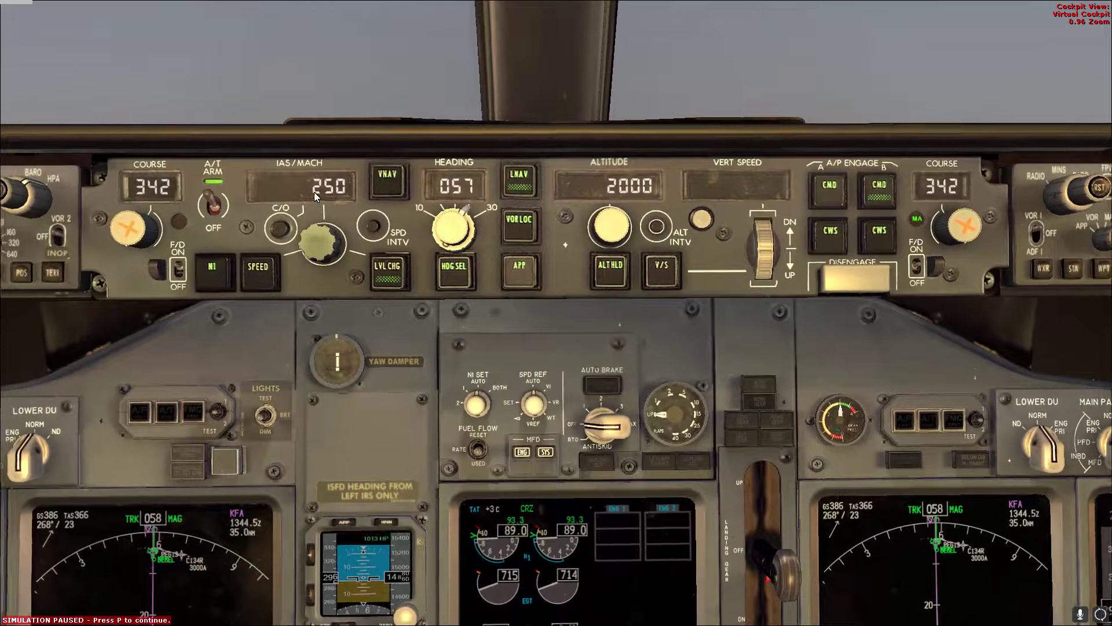
left_click(391, 192)
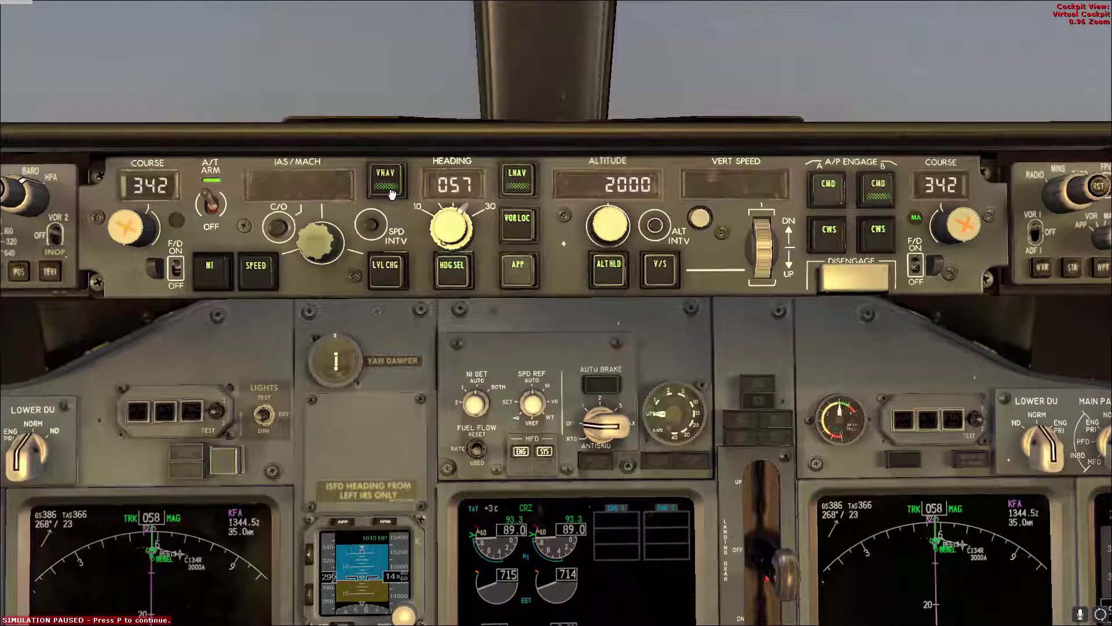
Step: Engage heading select at 100°, switch the vertical mode to LVL CHG, and pause
left_click(457, 283)
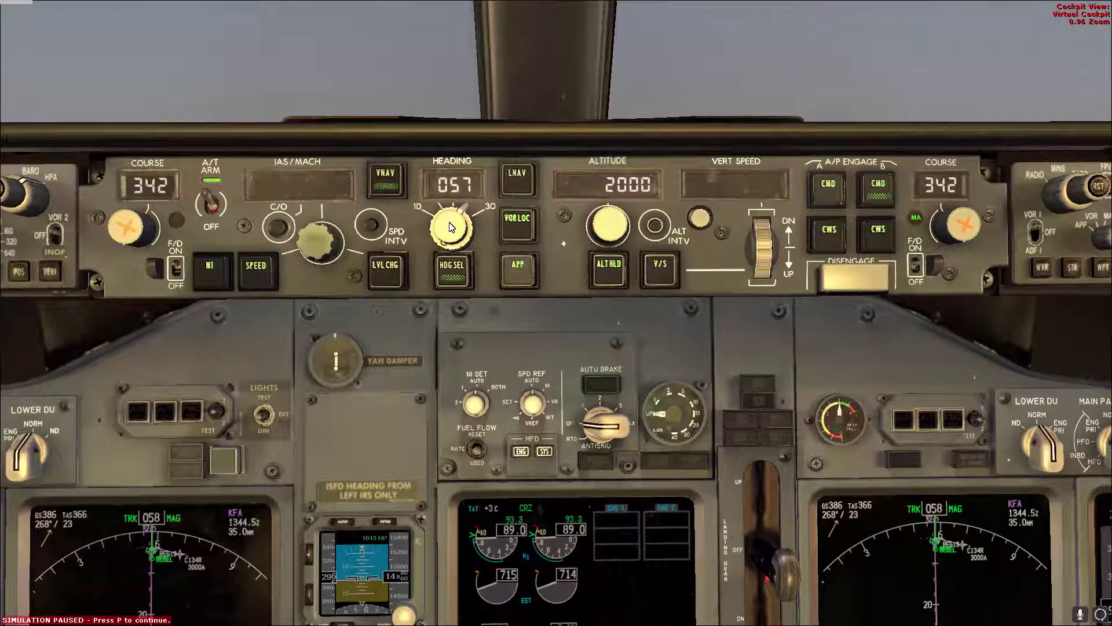
scroll(451, 227, "up", 16)
scroll(451, 230, "up", 6)
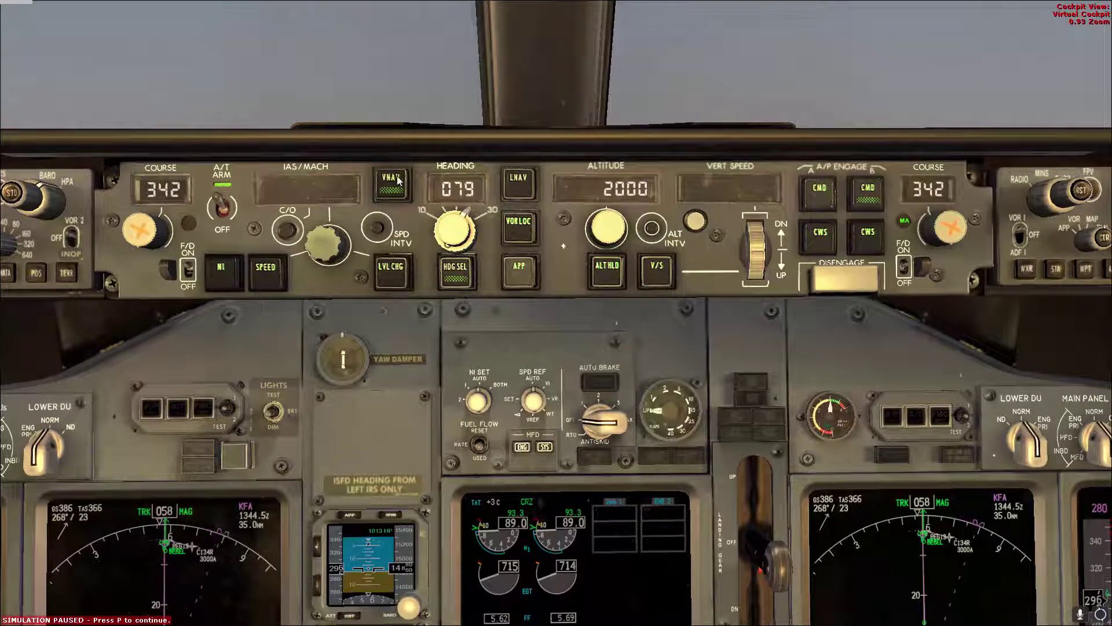
left_click(392, 276)
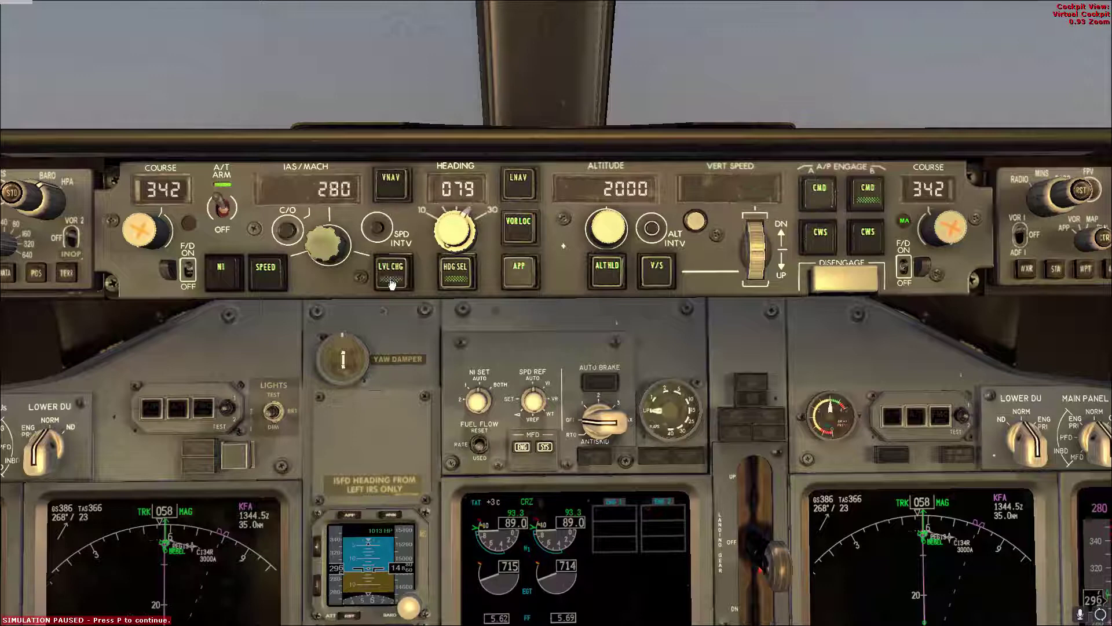
key("p")
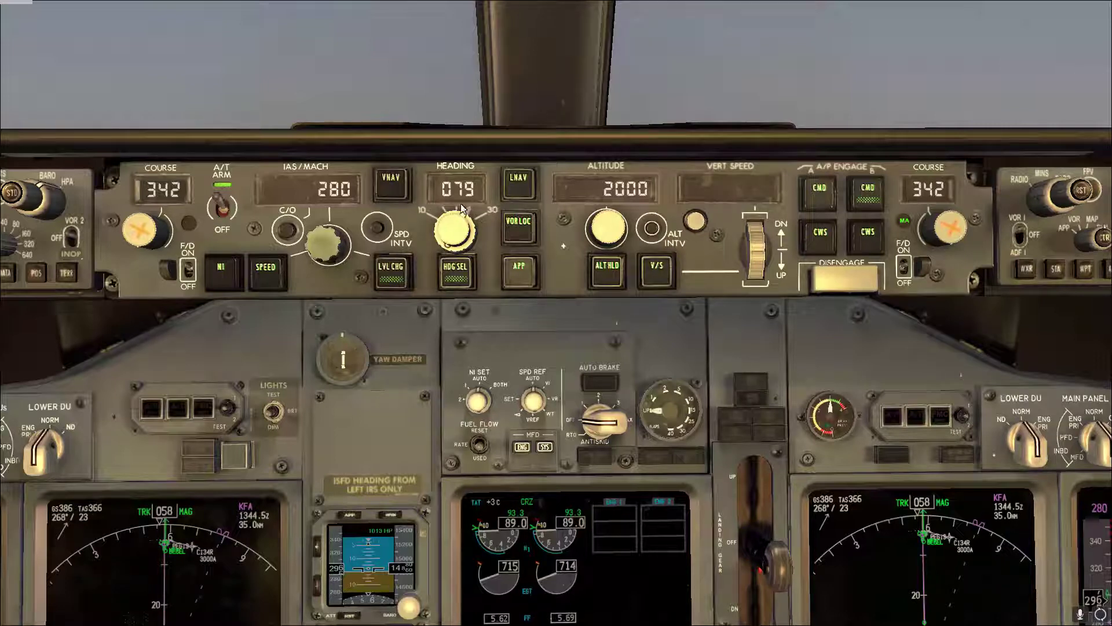
Step: Lower the selected speed to 250 knots and bring the FMC CDUs into view
scroll(456, 236, "up", 1)
scroll(456, 236, "up", 20)
scroll(326, 250, "down", 2)
scroll(327, 255, "down", 20)
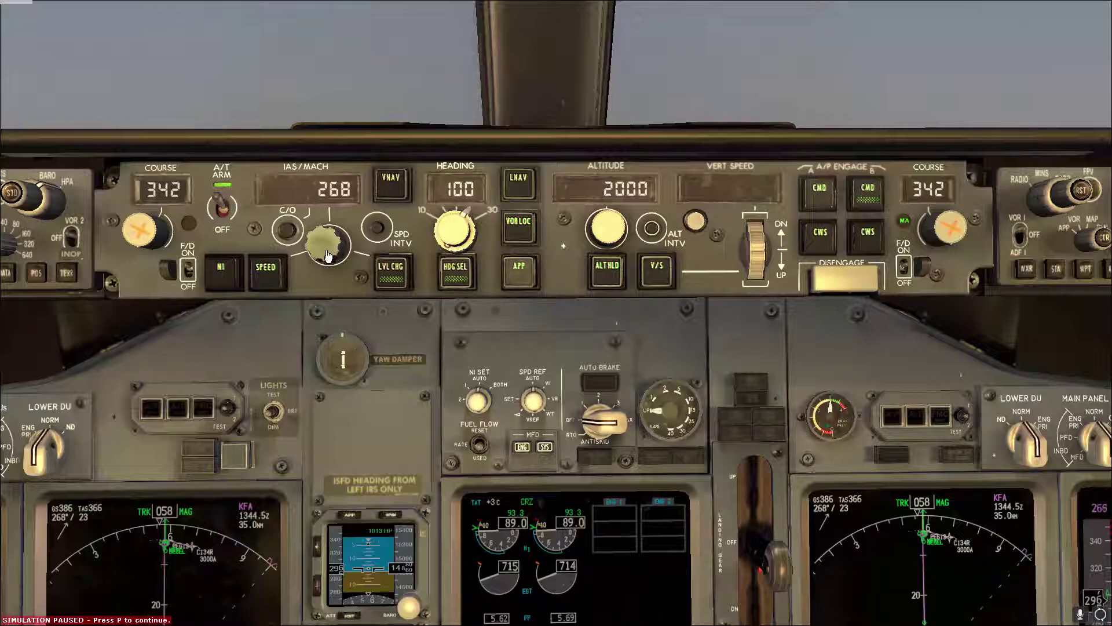
scroll(327, 254, "down", 8)
key("KP_2")
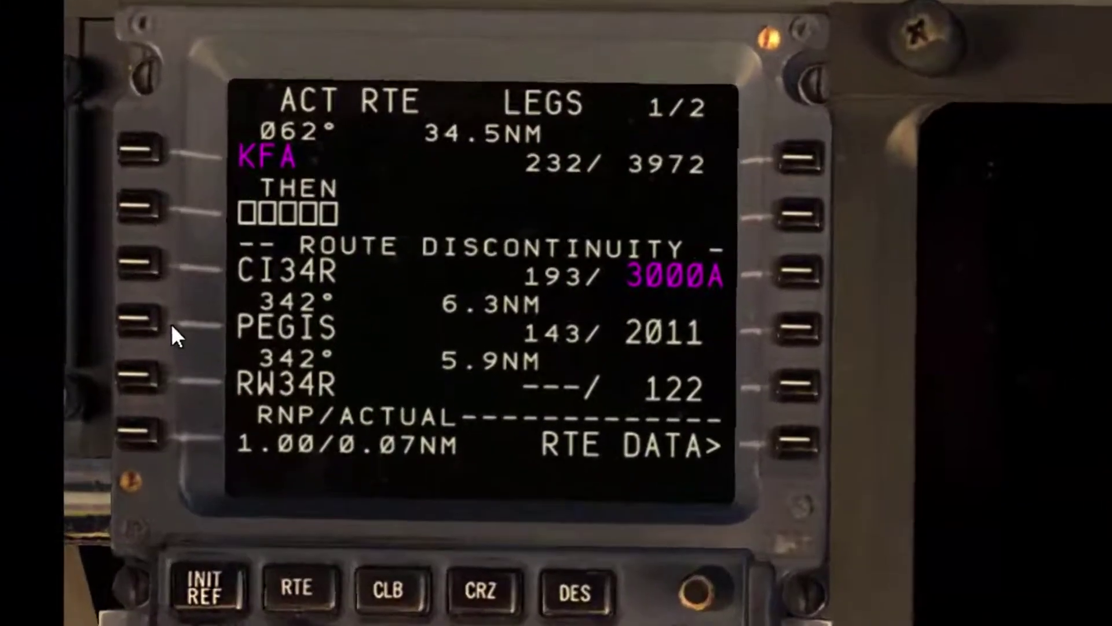
Step: Route the FMC direct to PEGIS on a 342° intercept course, execute it, and show PROG
left_click(142, 326)
left_click(139, 164)
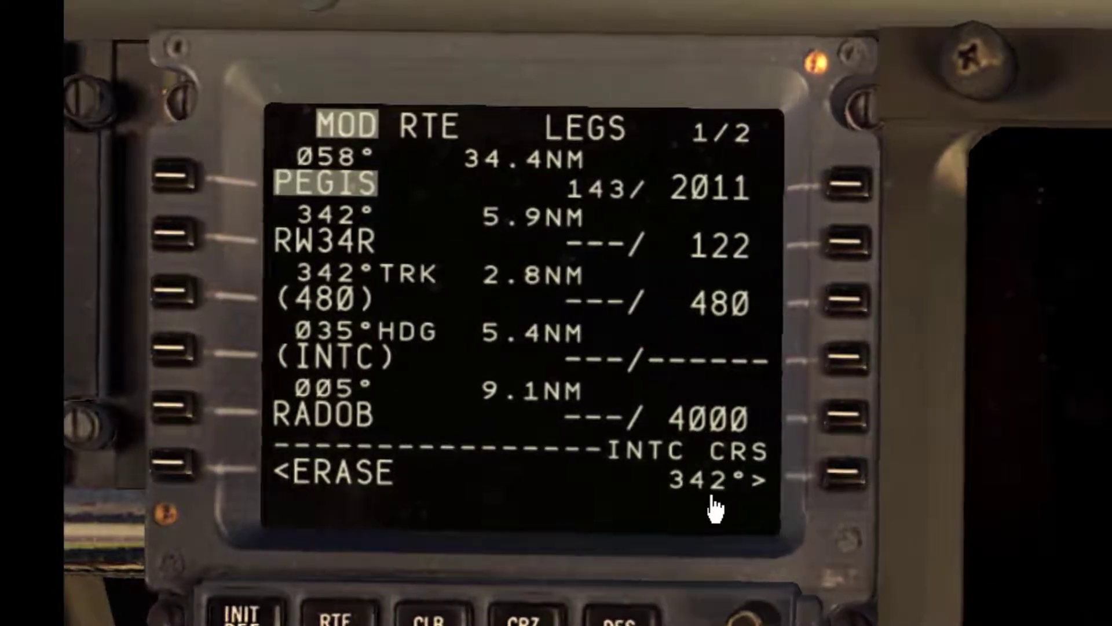
left_click(834, 489)
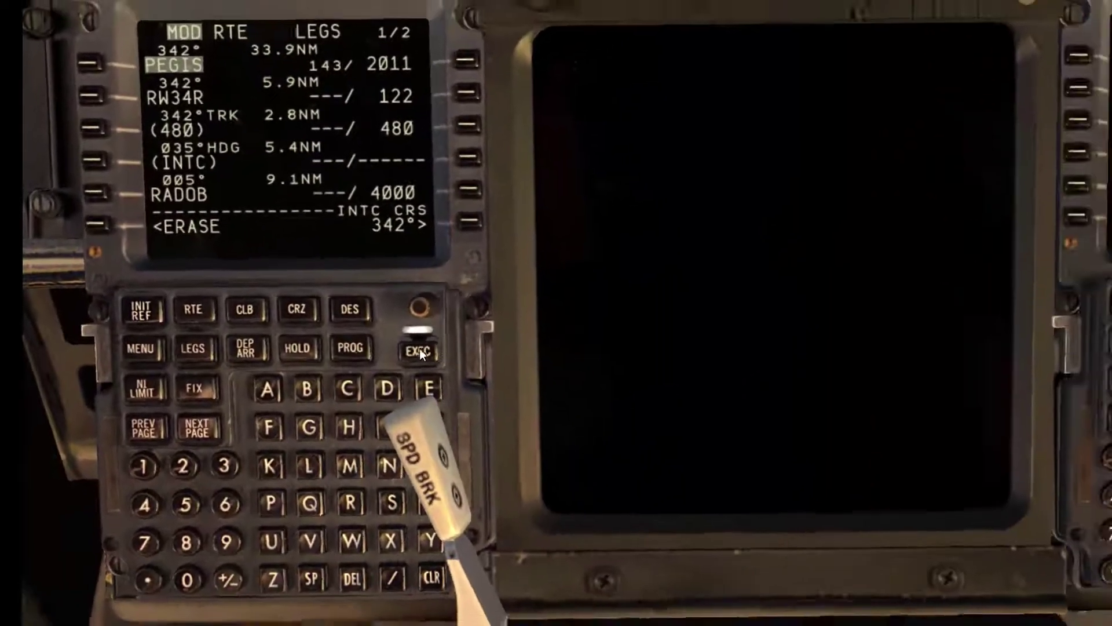
left_click(337, 356)
left_click(278, 351)
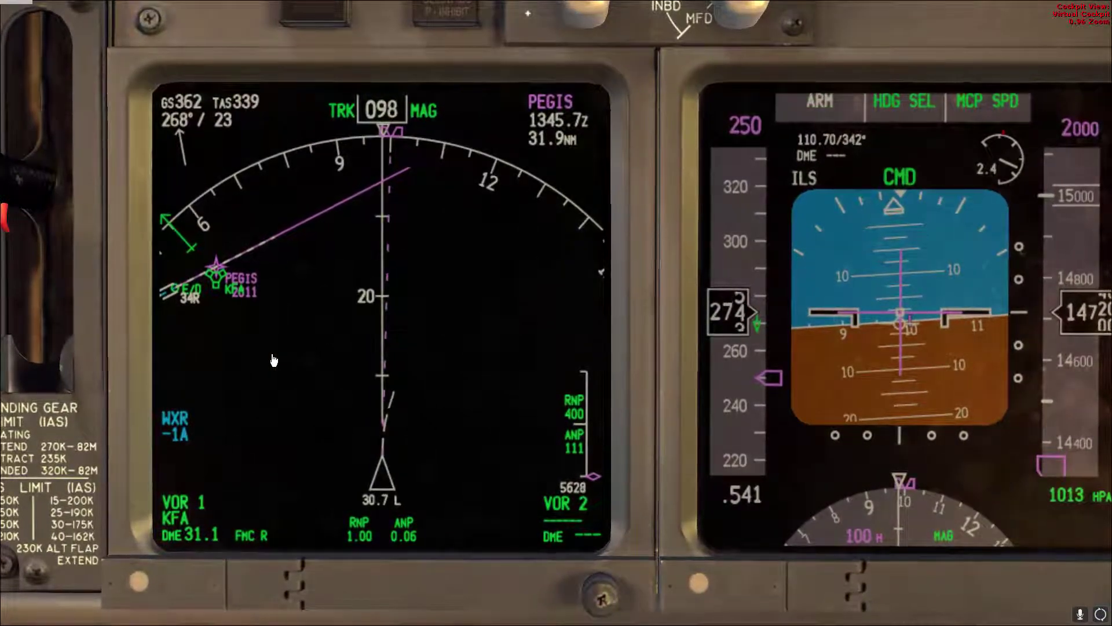
Step: Pause with PEGIS about 32 nm ahead on the progress page, then return to the wide cockpit view
key("p")
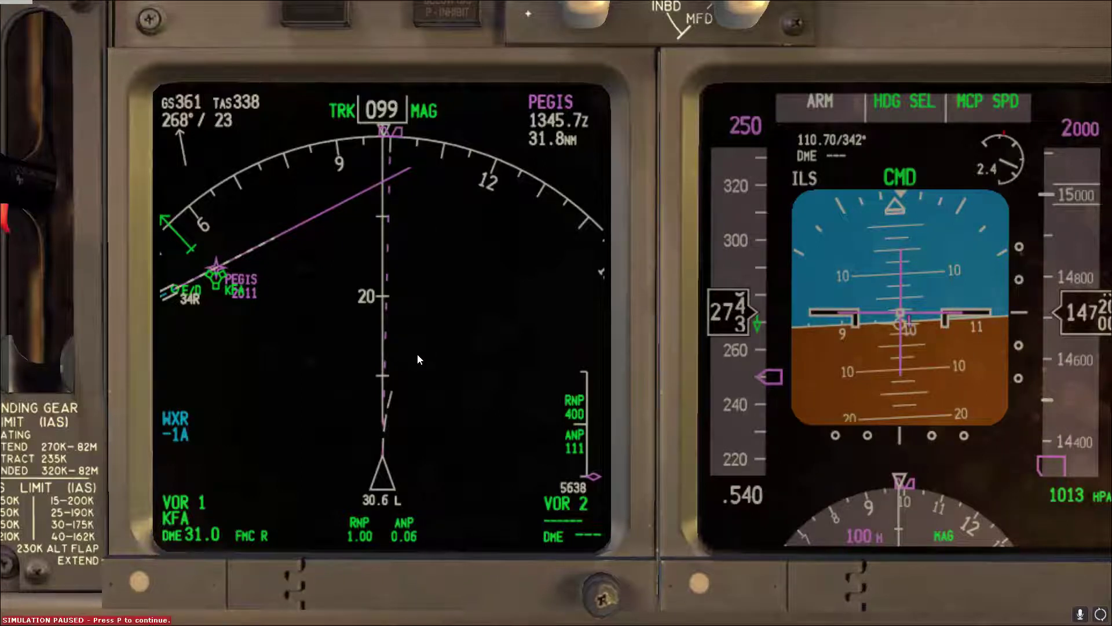
key("a")
key("a")
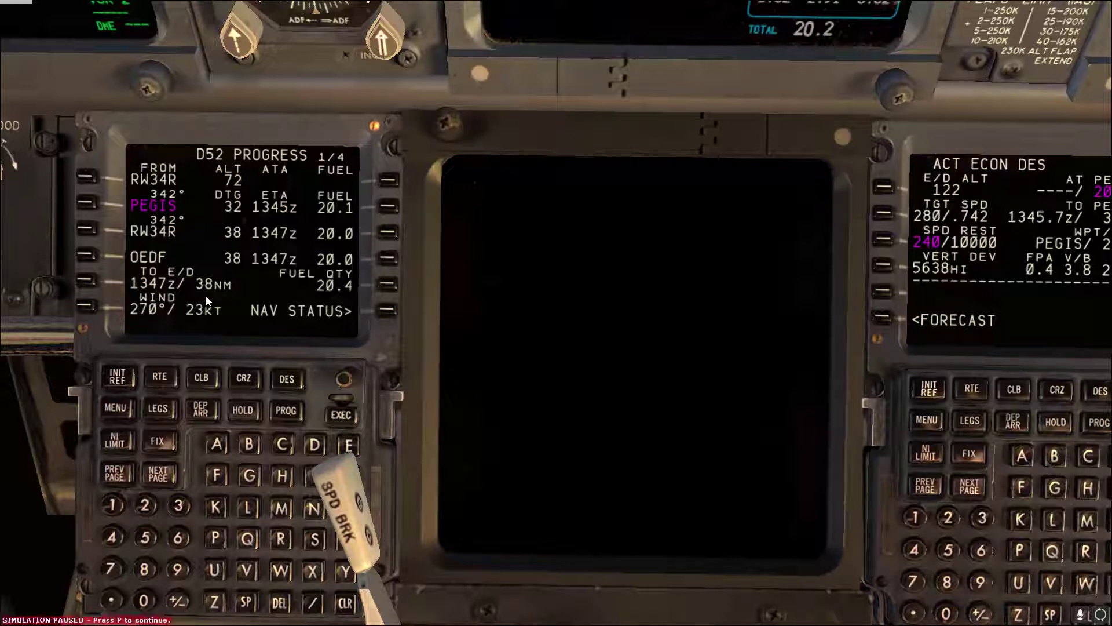
Step: Show the main instrument panel with the ND drawing the intercept route to RADOB
key("a")
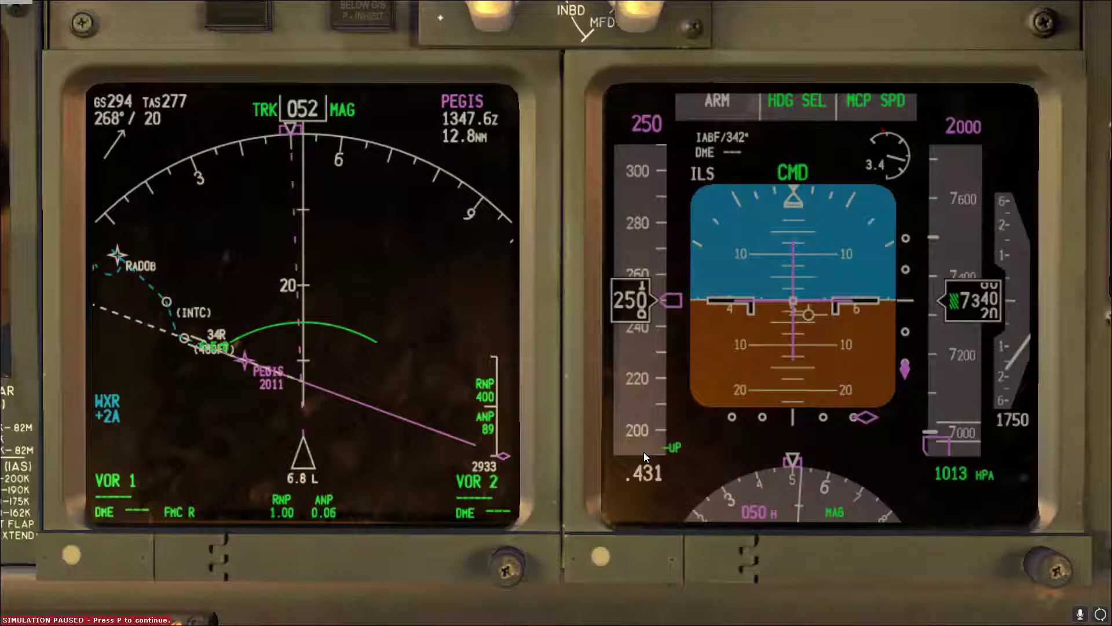
Step: Unpause and follow the descent from about 7,300 to 7,000 ft toward PEGIS
key("p")
key("p")
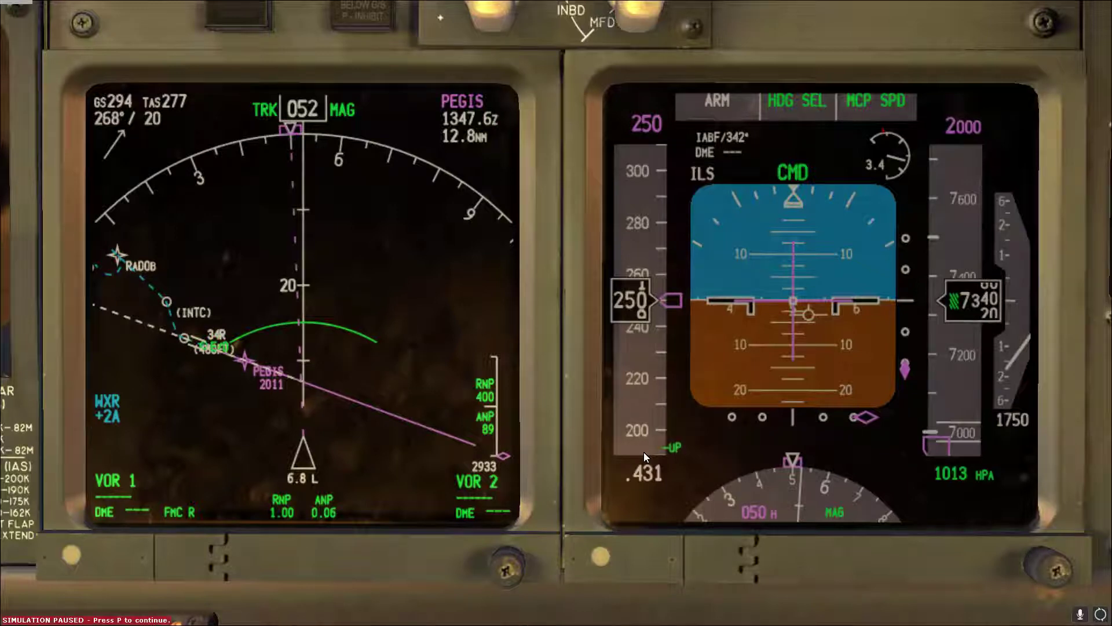